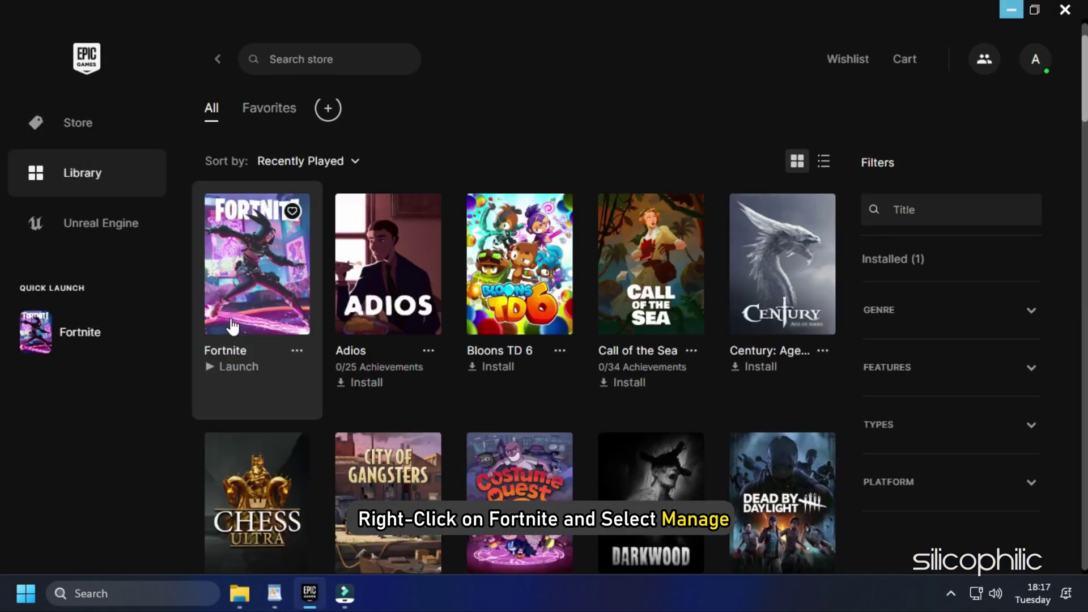
# Step: From Fortnite's Manage options in the Library, open its install folder on the D: drive
pyautogui.rightClick(231, 326)
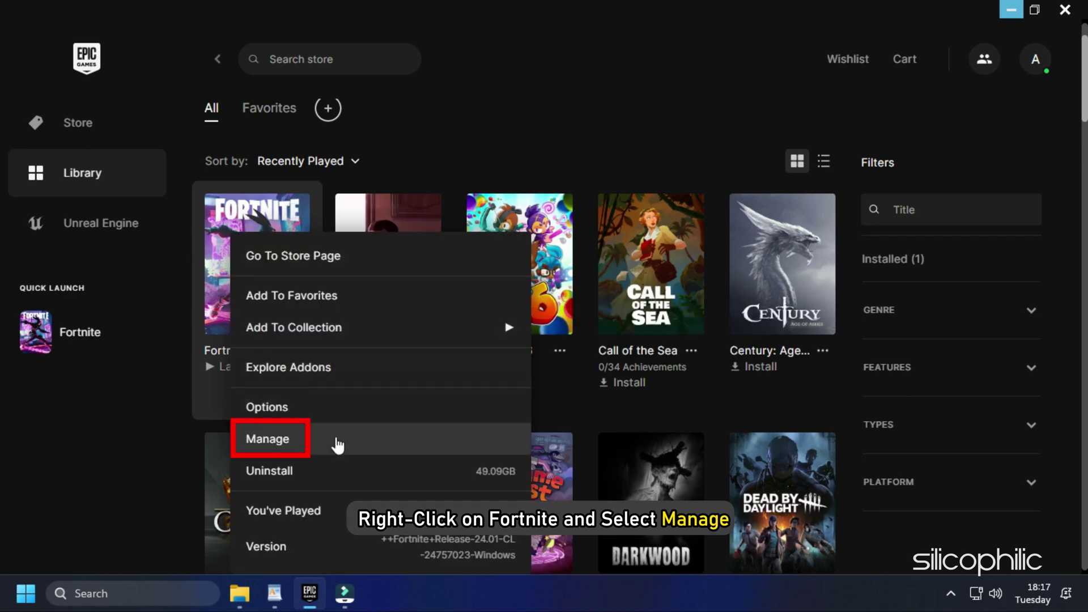
pyautogui.click(338, 448)
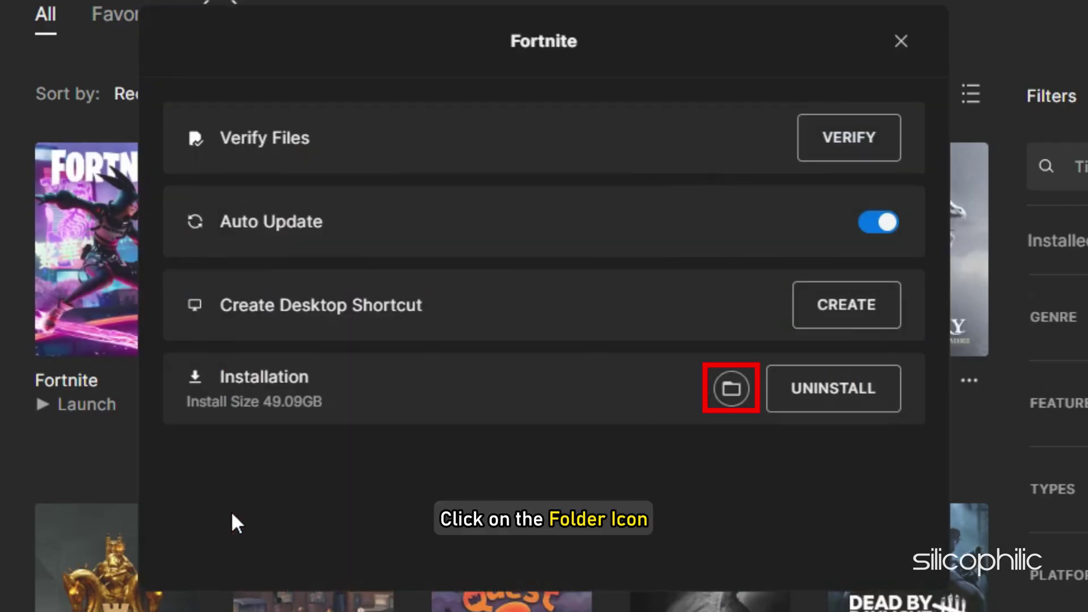
pyautogui.click(730, 388)
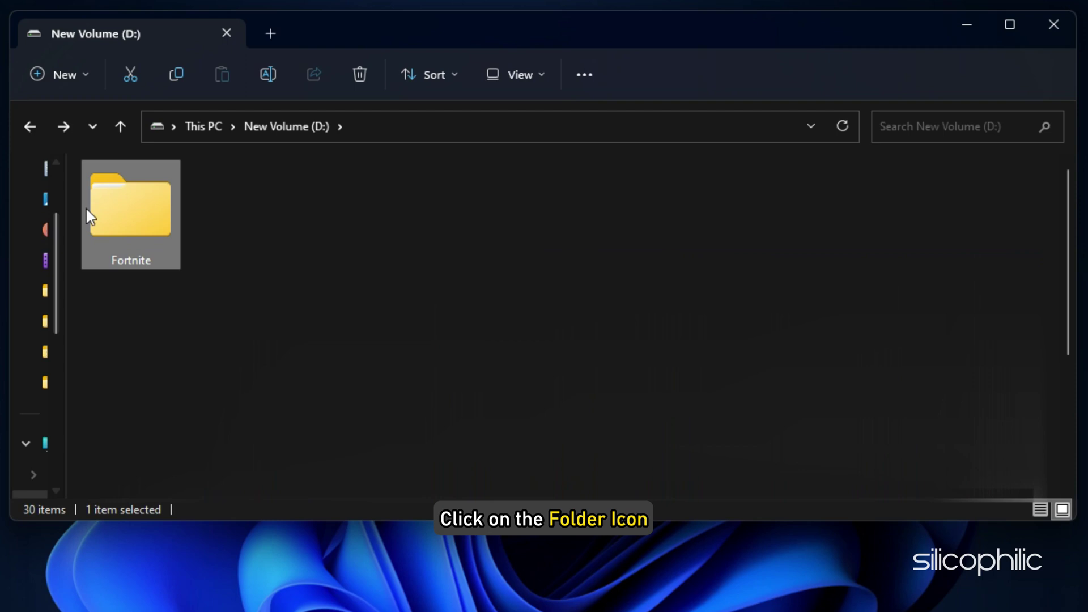
# Step: Drill into Fortnite\FortniteGame\Binaries\Win64\EasyAntiCheat and select EasyAntiCheat_Setup.exe
pyautogui.doubleClick(118, 217)
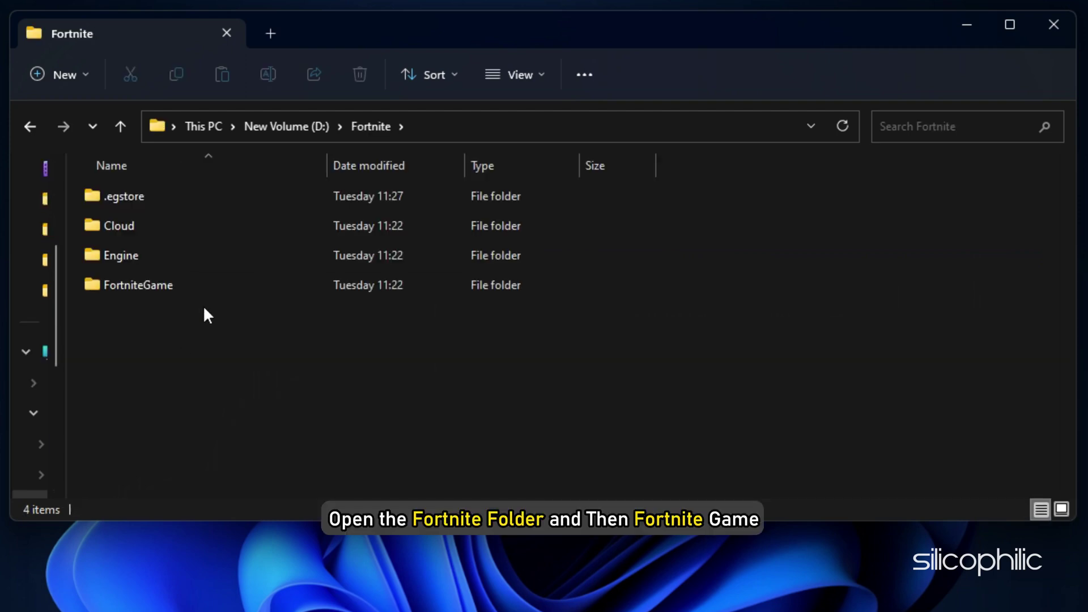
pyautogui.doubleClick(208, 283)
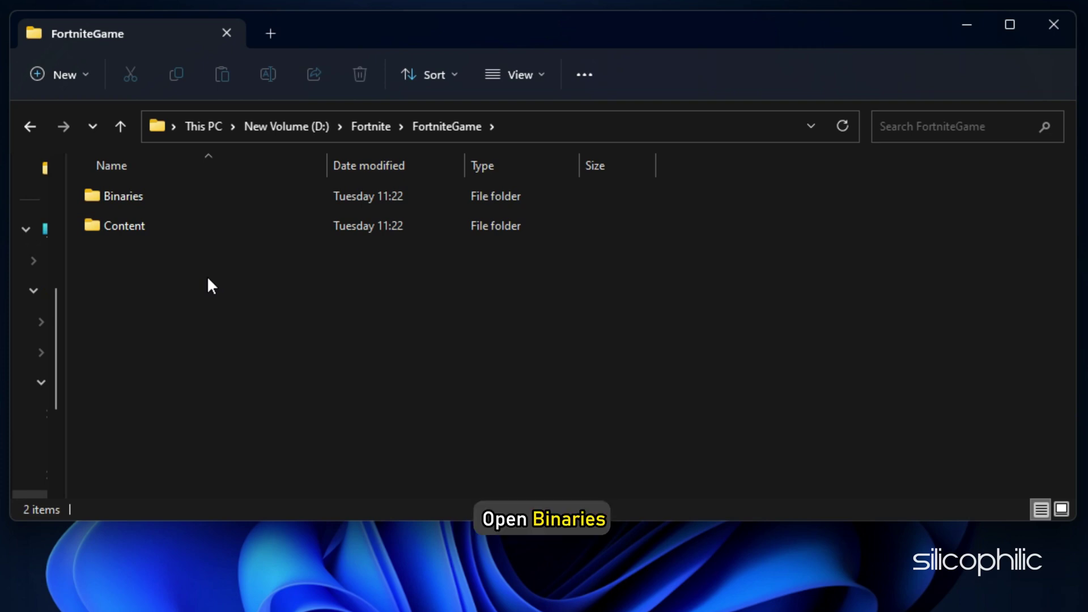
pyautogui.doubleClick(184, 202)
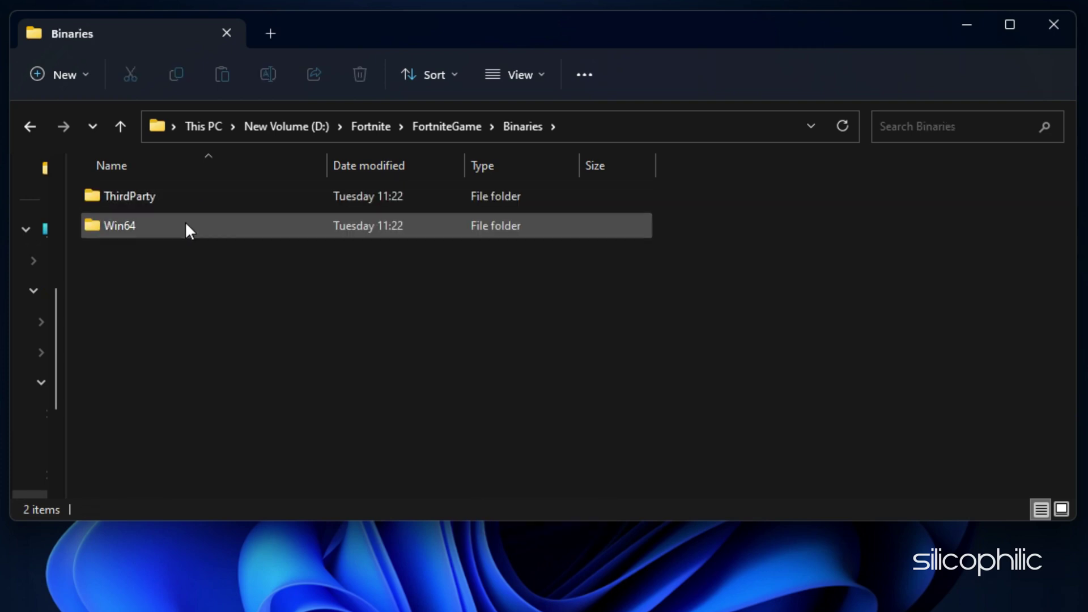
pyautogui.click(184, 222)
pyautogui.doubleClick(186, 225)
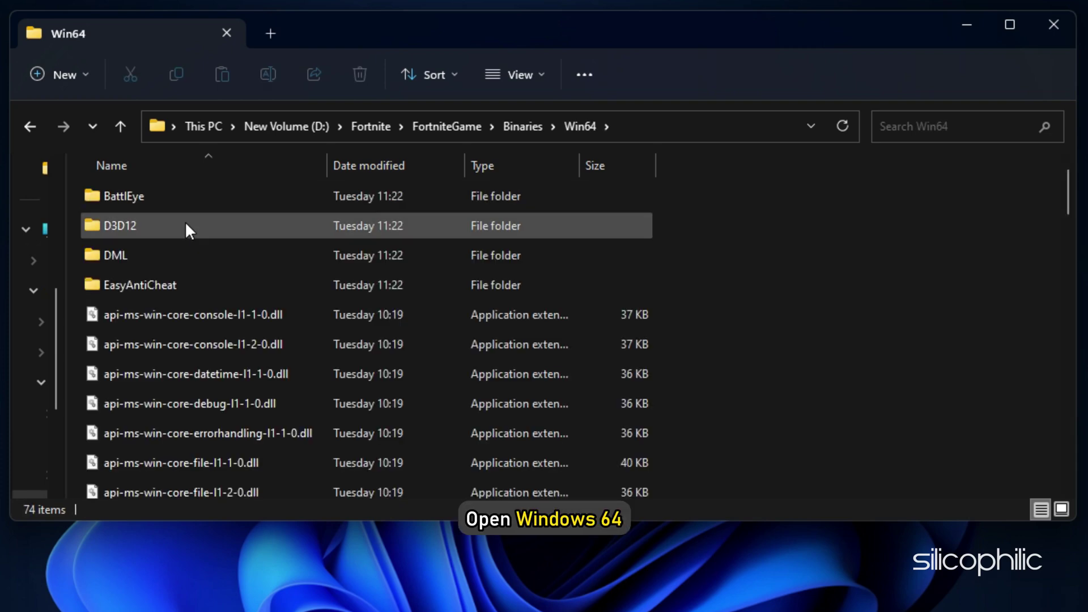
pyautogui.doubleClick(217, 288)
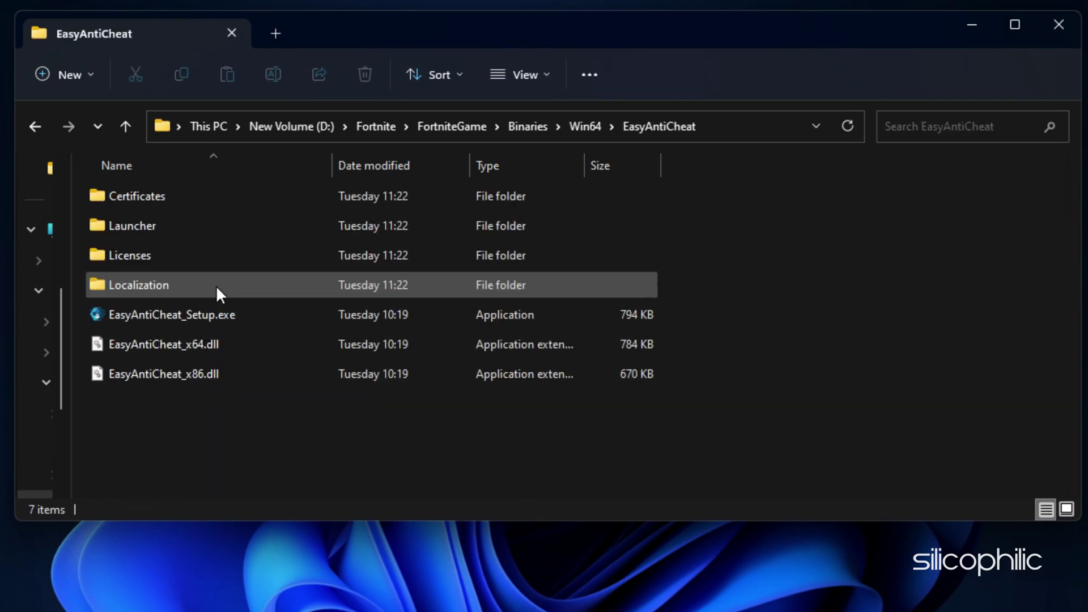
pyautogui.click(220, 320)
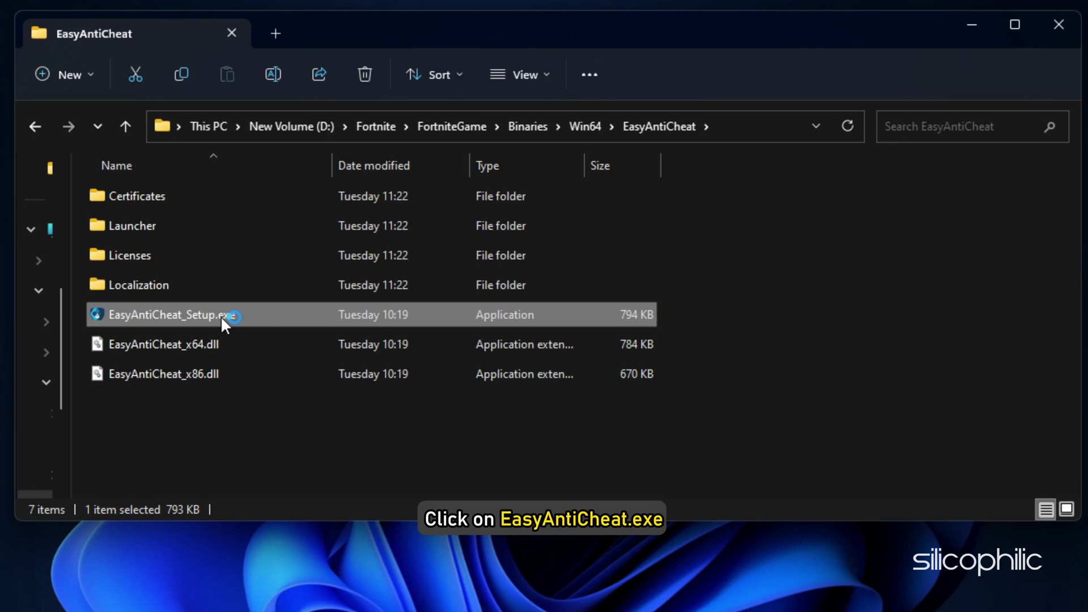
# Step: Run EasyAntiCheat_Setup.exe with admin rights, repair the service, and finish the setup
pyautogui.doubleClick(221, 315)
pyautogui.click(423, 467)
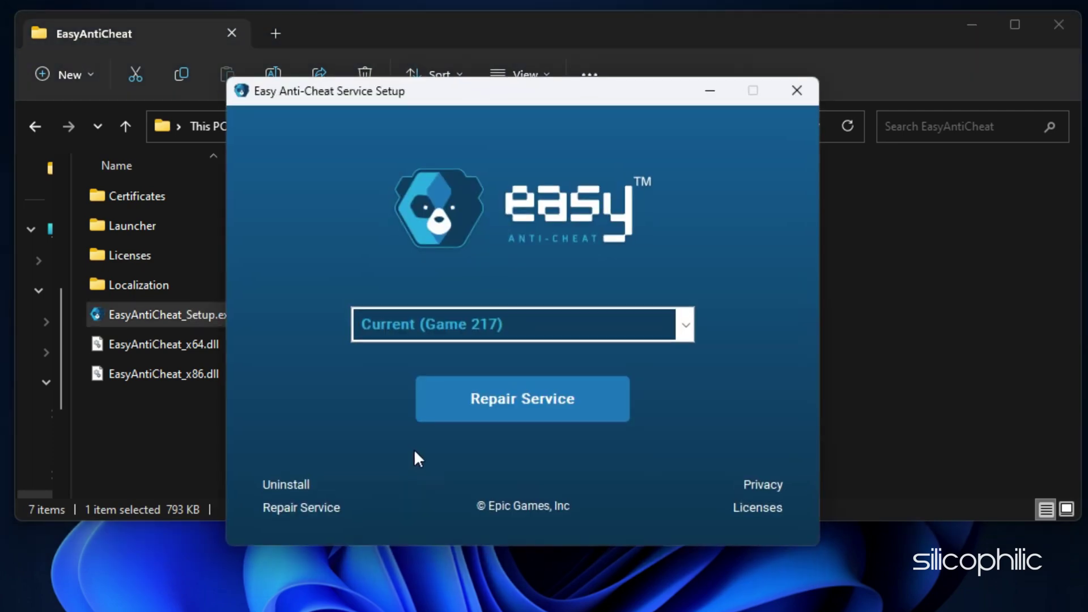
pyautogui.click(566, 417)
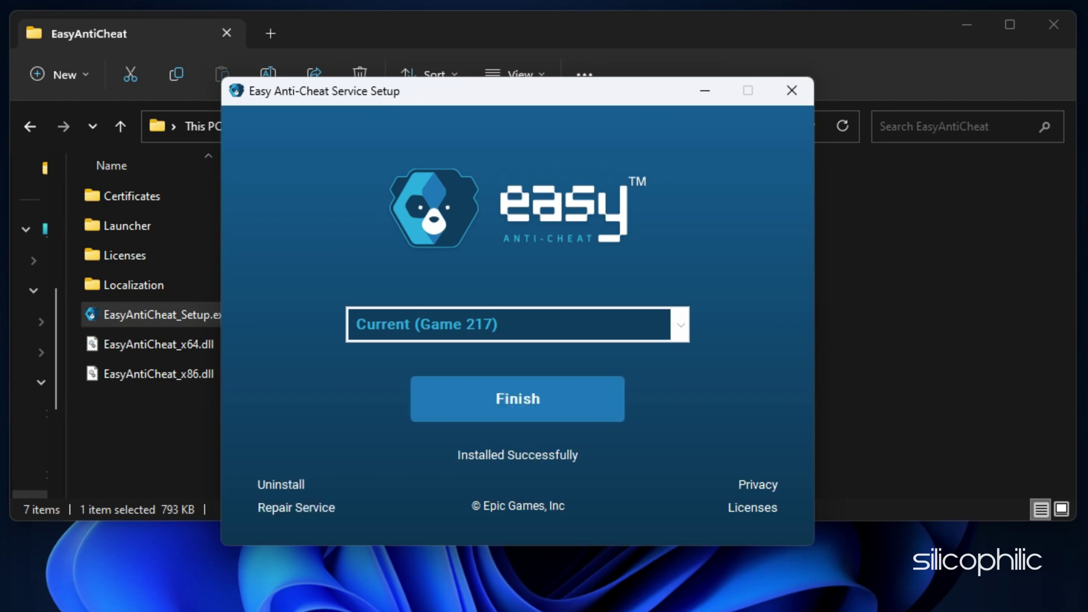
pyautogui.click(534, 412)
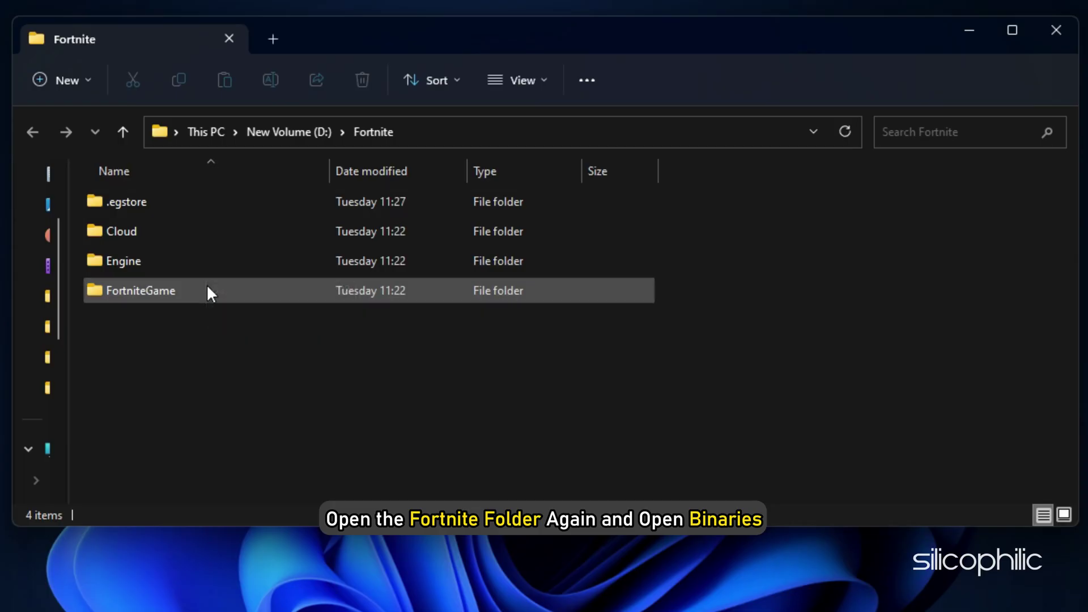
# Step: Go to FortniteGame\Binaries\Win64 and bring up FortniteLauncher.exe's context menu
pyautogui.doubleClick(207, 285)
pyautogui.doubleClick(188, 201)
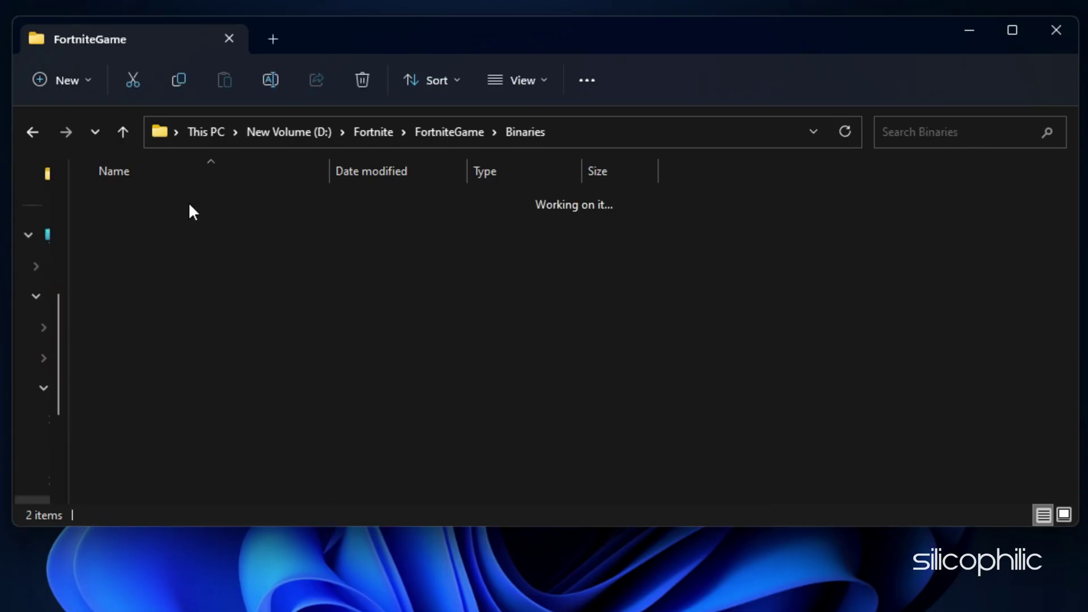
pyautogui.doubleClick(172, 230)
pyautogui.scroll(-8, 228, 316)
pyautogui.click(234, 316)
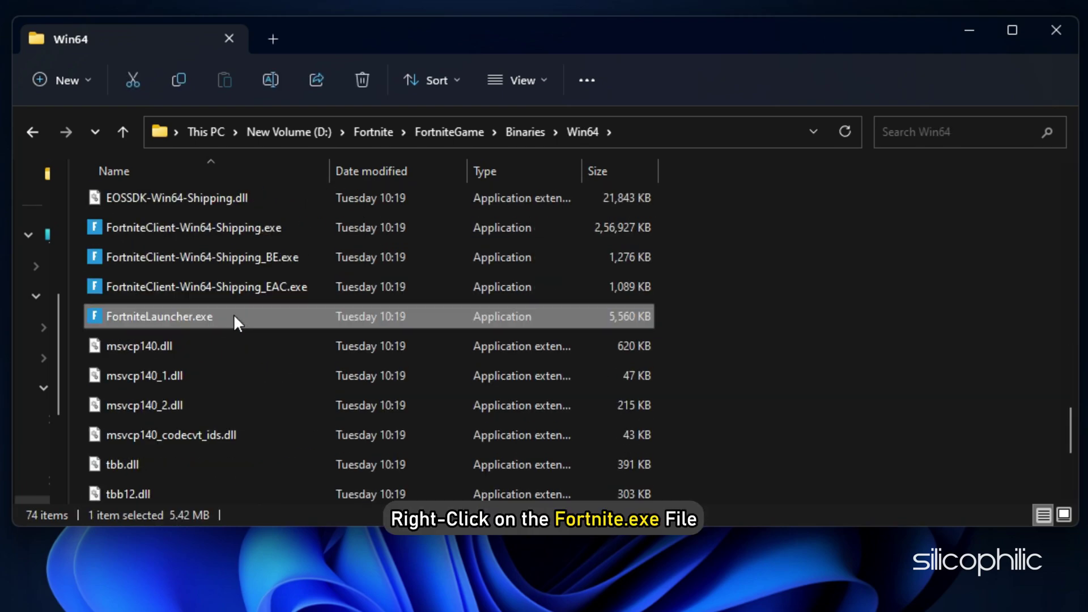
pyautogui.rightClick(234, 317)
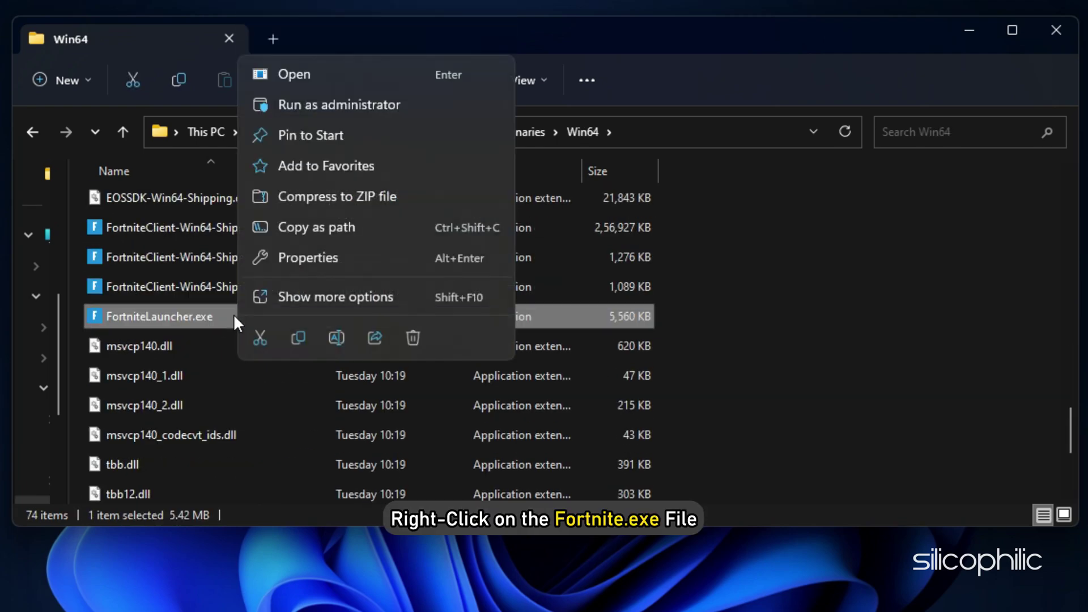
# Step: Enable 'Run this program as an administrator' in FortniteLauncher.exe's Compatibility properties and confirm
pyautogui.click(313, 259)
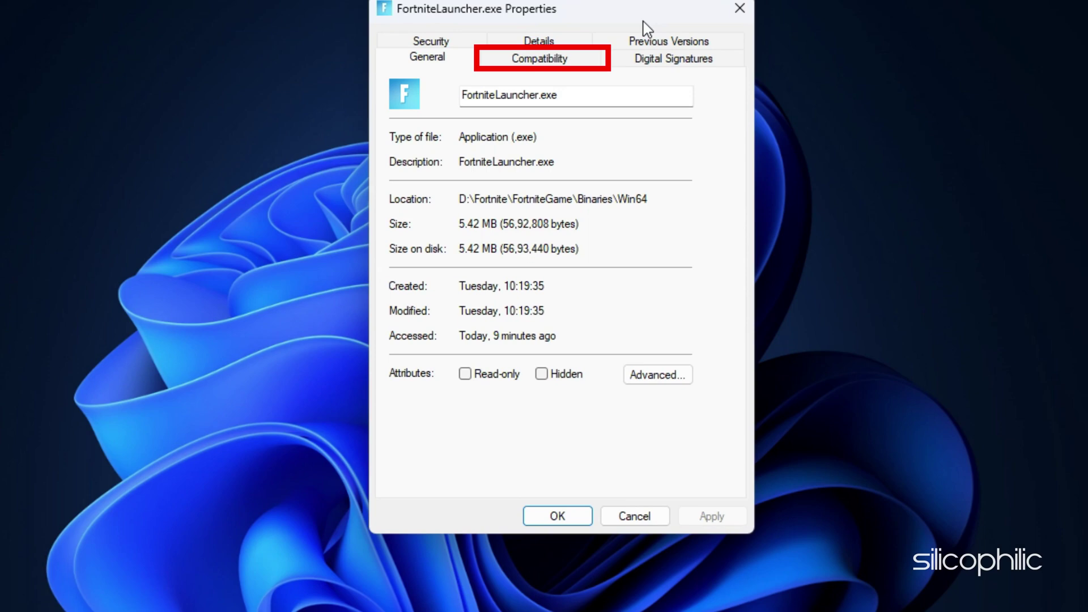
pyautogui.click(560, 64)
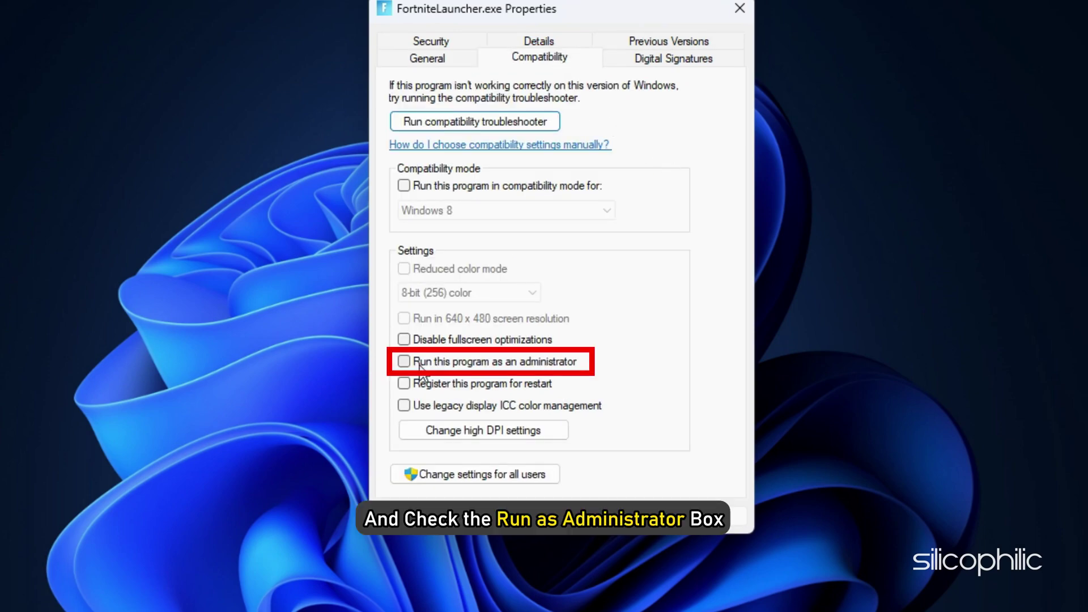
pyautogui.click(558, 515)
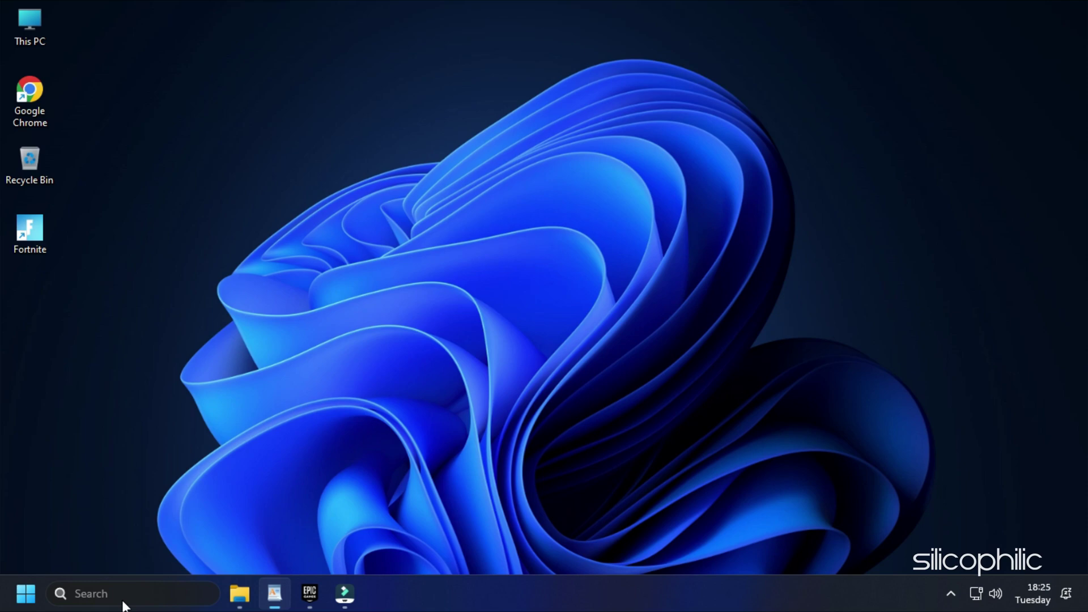
# Step: Search for CMD and launch Command Prompt as administrator, approving the UAC prompt
pyautogui.click(124, 600)
pyautogui.write('MD')
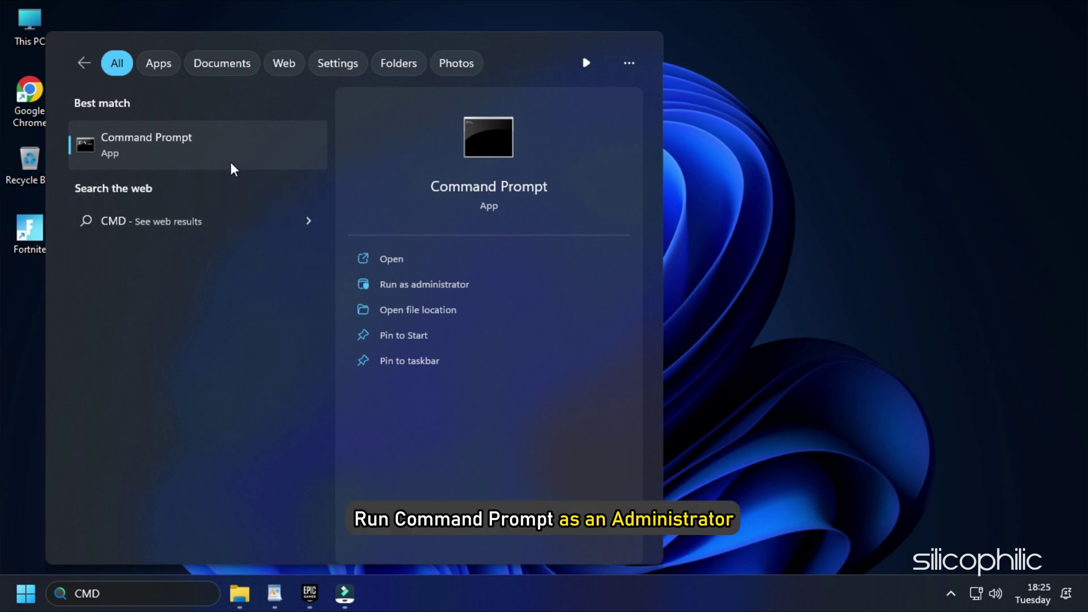
pyautogui.rightClick(254, 144)
pyautogui.click(321, 158)
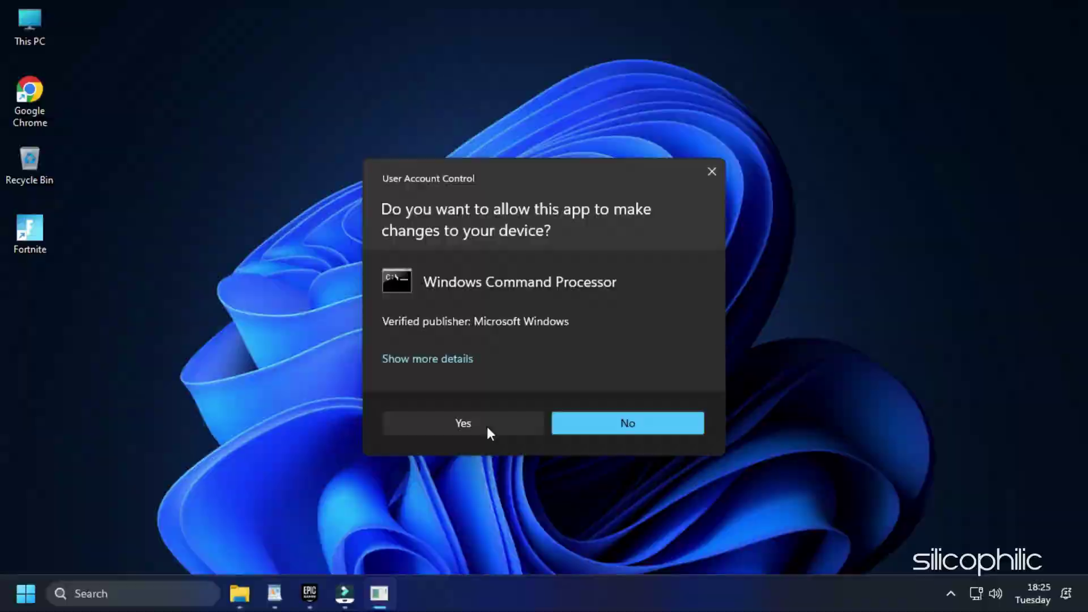
pyautogui.click(486, 426)
pyautogui.write('sfc /scannow')
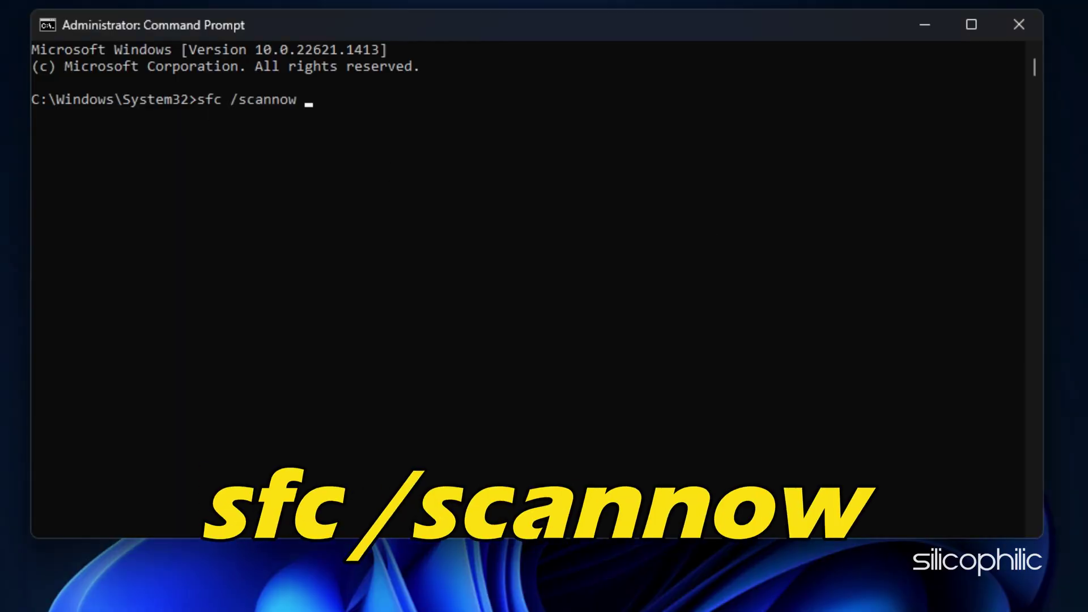
# Step: Execute the sfc /scannow scan in the elevated Command Prompt
pyautogui.press('Return')
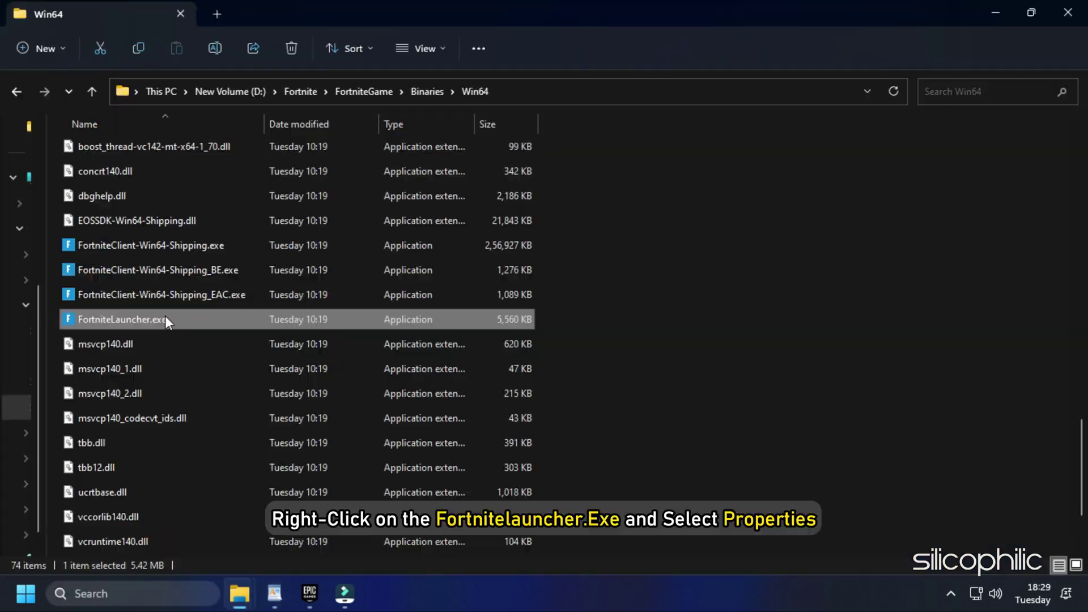
# Step: Open the Compatibility tab in FortniteLauncher.exe's Properties
pyautogui.rightClick(165, 320)
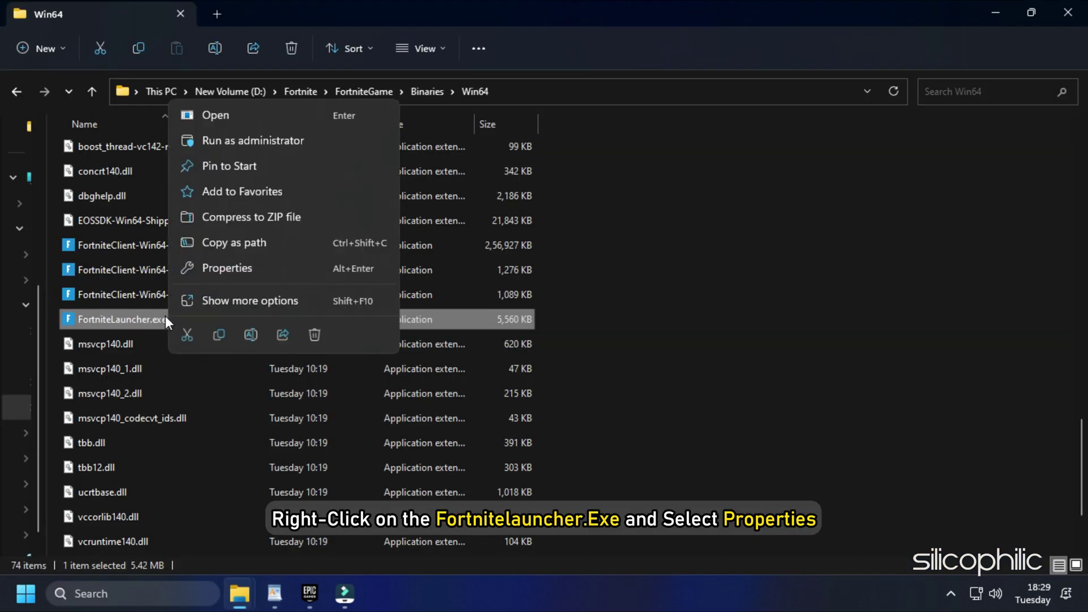
pyautogui.click(248, 265)
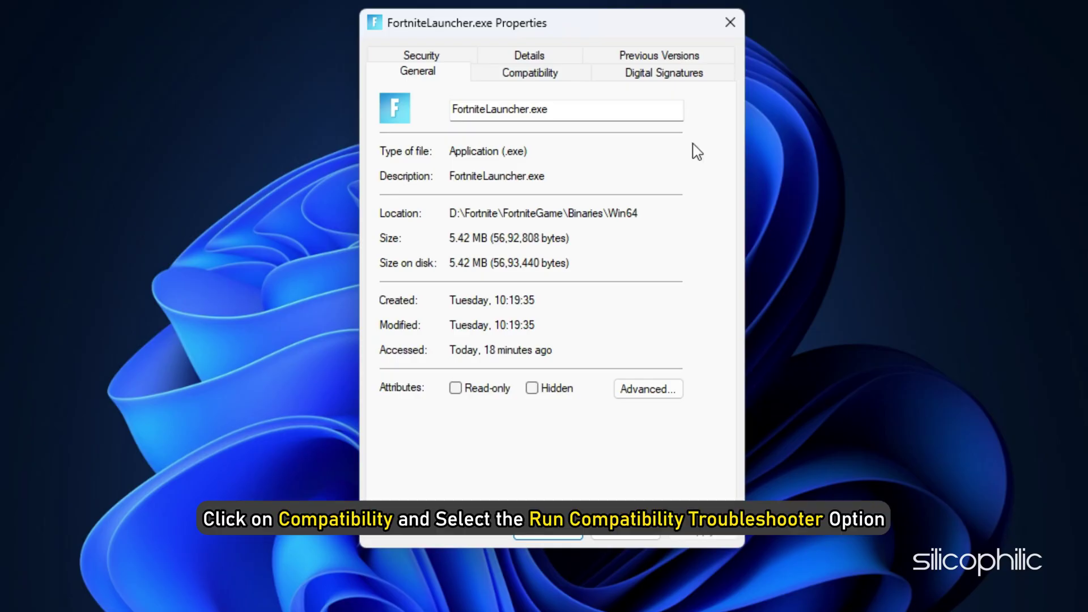
pyautogui.click(543, 76)
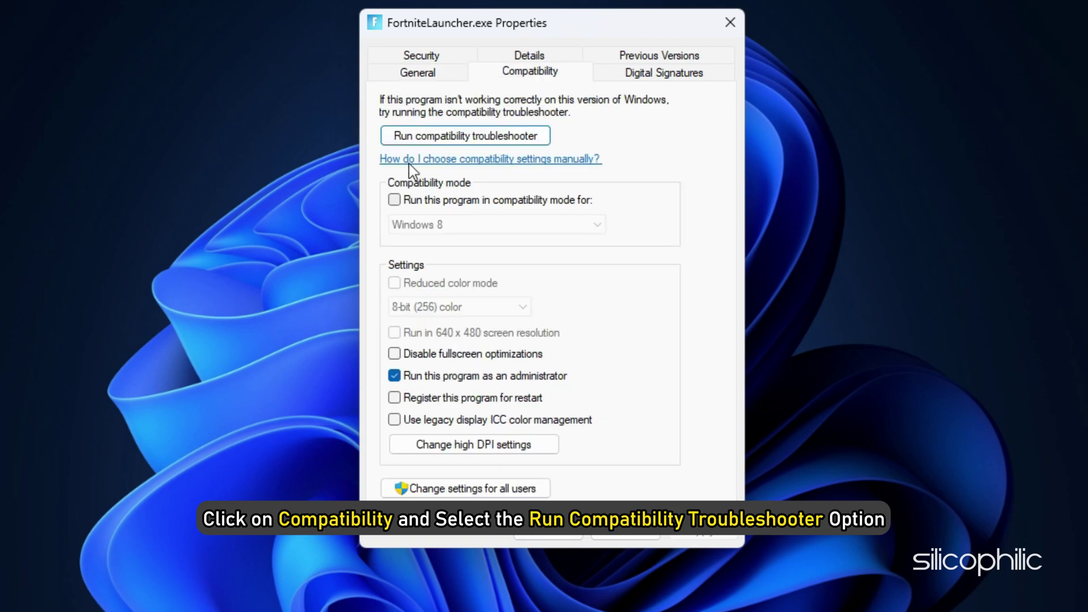
# Step: Run the compatibility troubleshooter on FortniteLauncher and accept the recommended Windows 8 settings
pyautogui.click(448, 146)
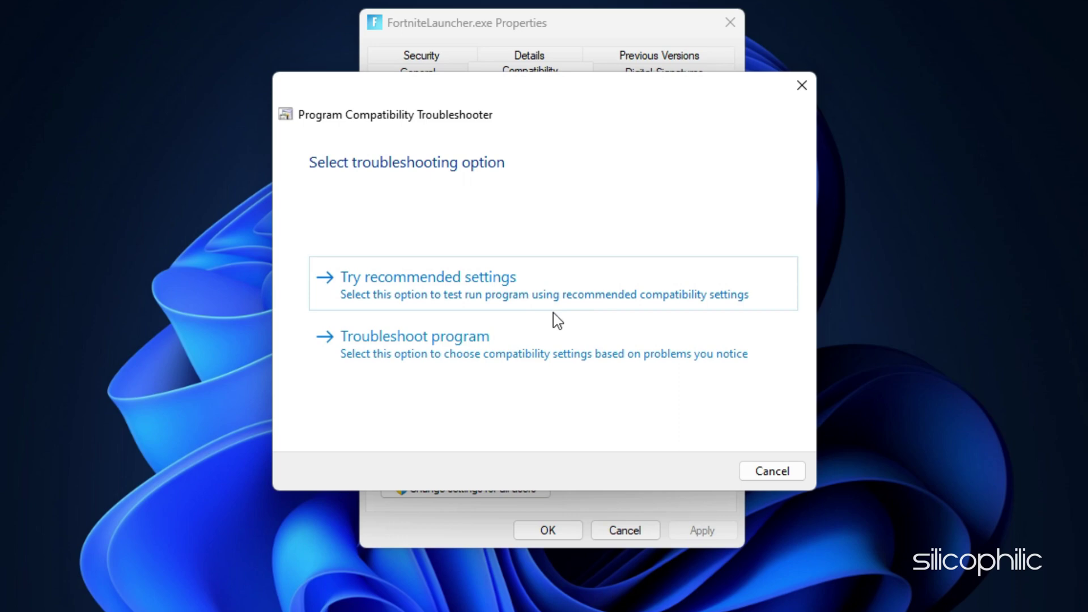
pyautogui.click(466, 286)
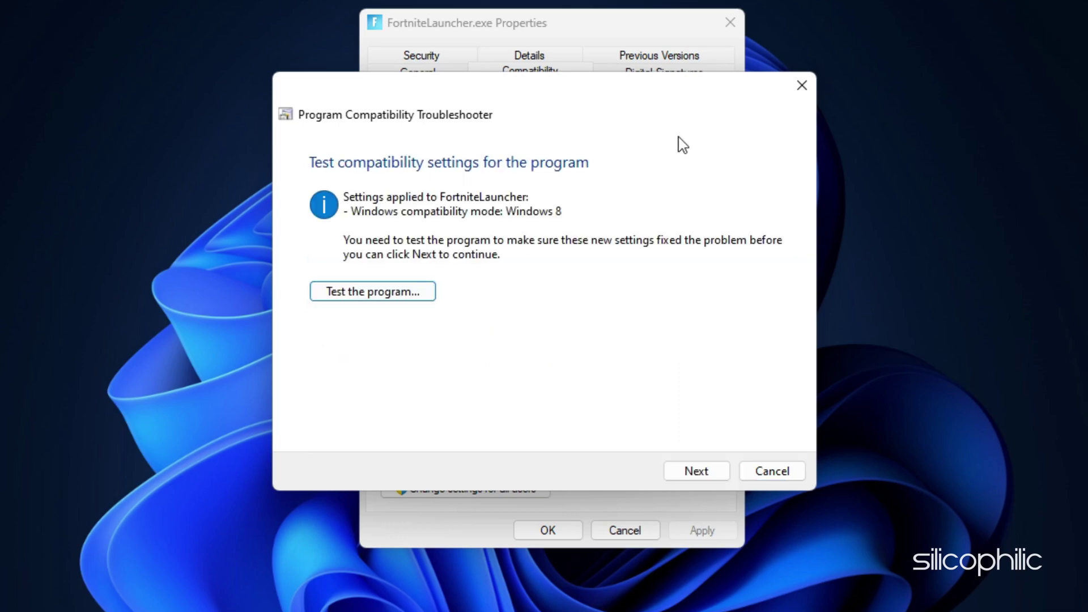
pyautogui.click(702, 481)
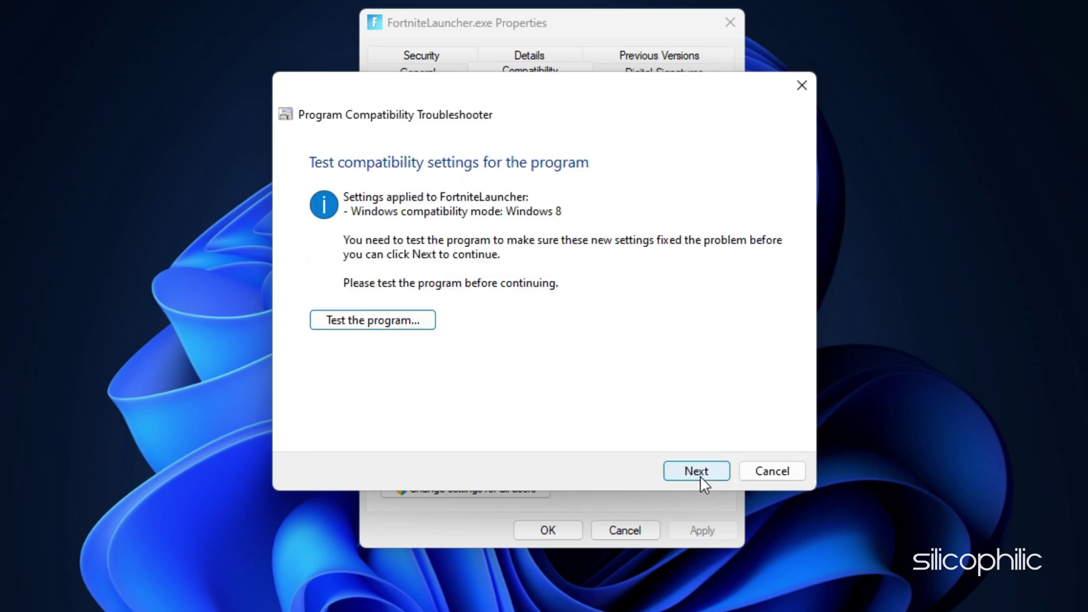